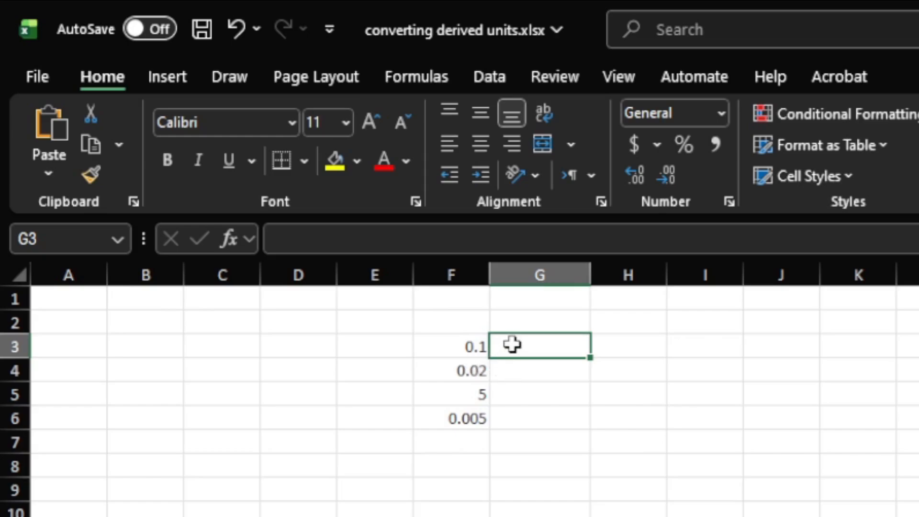
# Begin a formula in G3 with CONVERT(F3,"km","m") to convert the distance part from kilometres to metres
pyautogui.write('=')
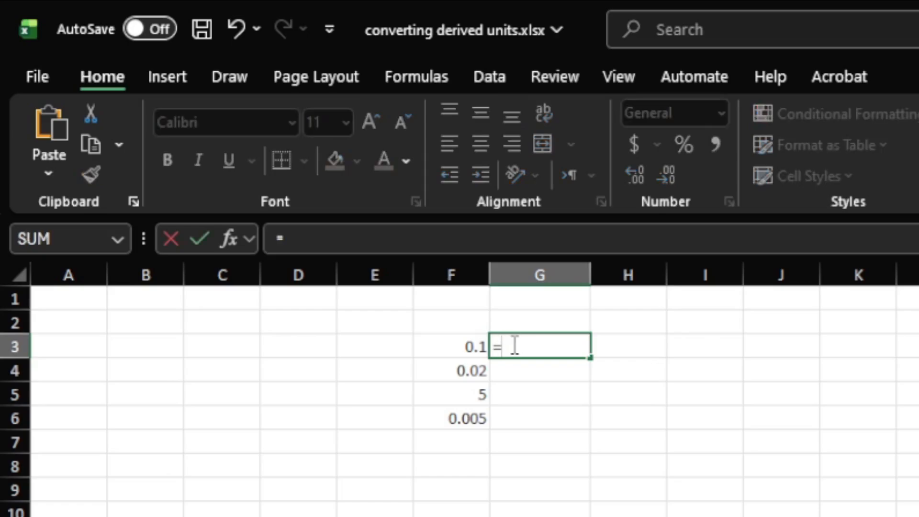
pyautogui.write('convert')
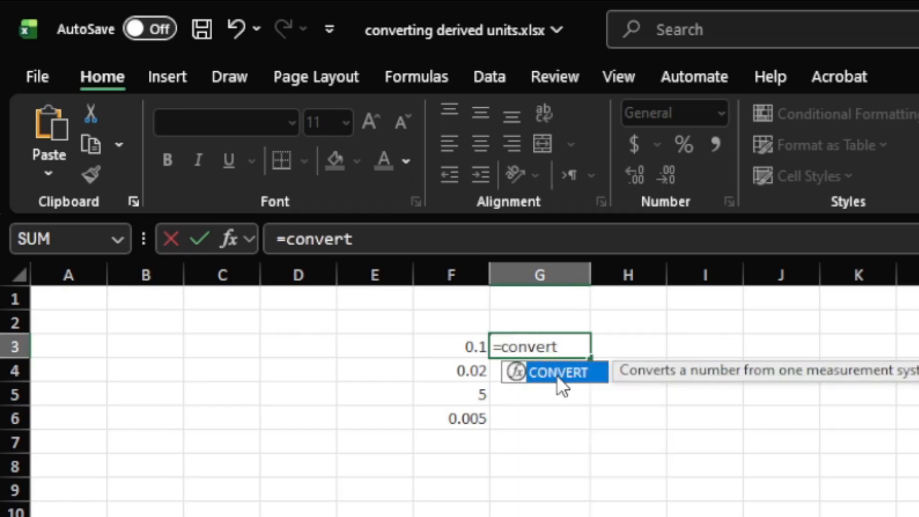
pyautogui.doubleClick(559, 383)
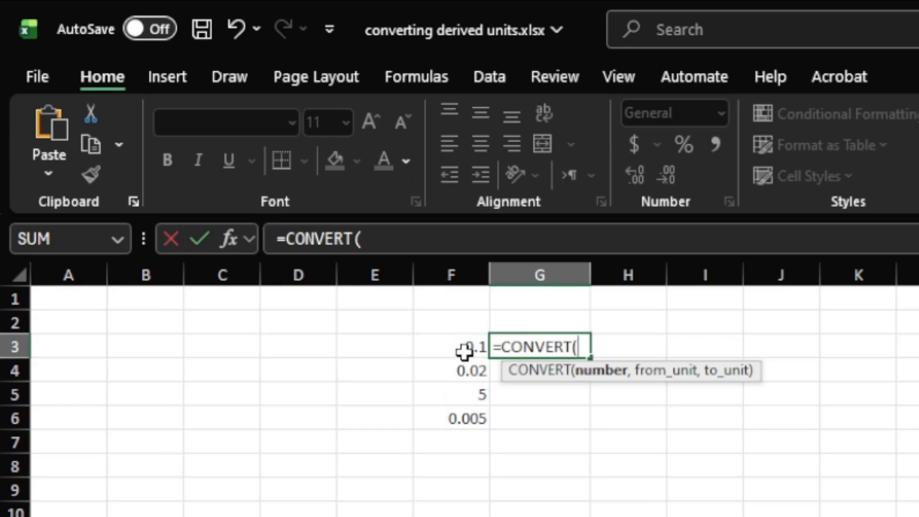
pyautogui.write('F')
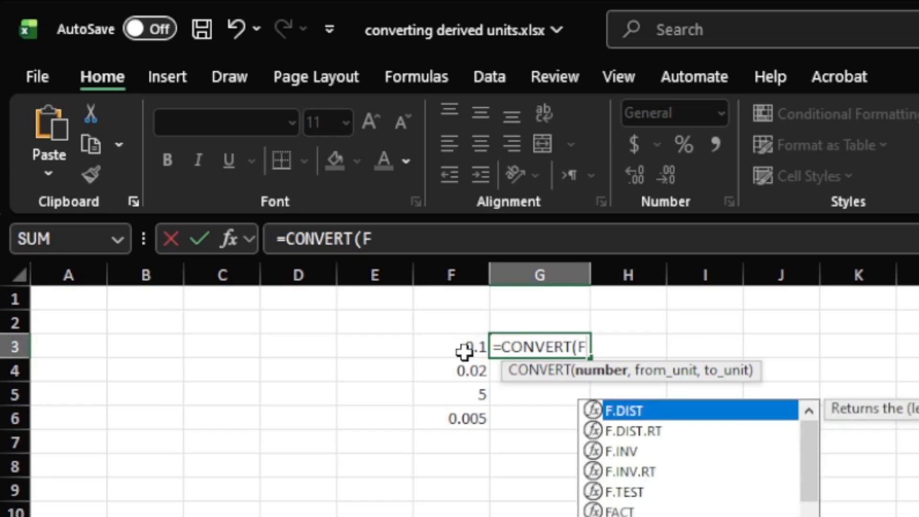
pyautogui.write('3,')
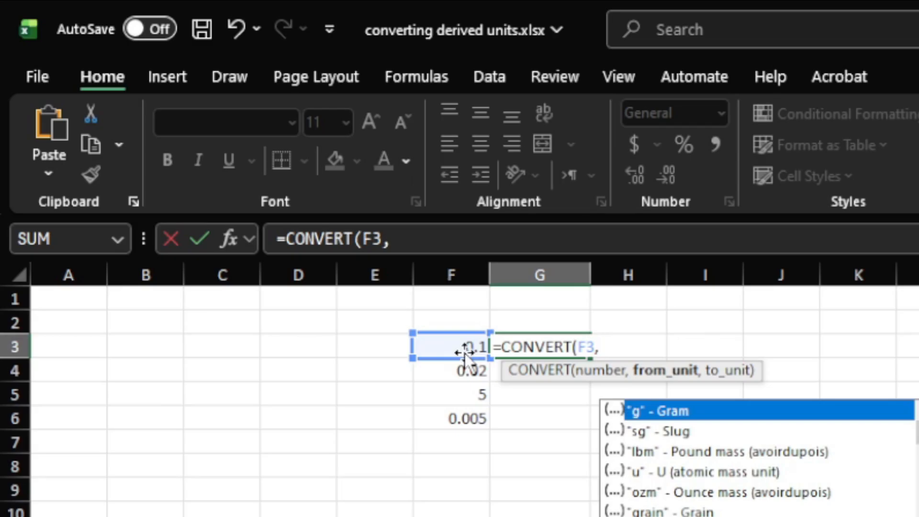
pyautogui.write('"km')
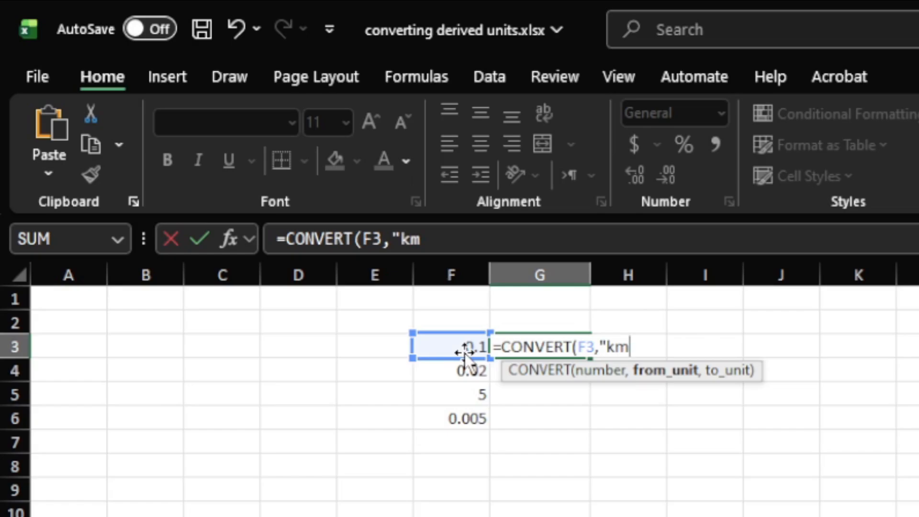
pyautogui.write('",')
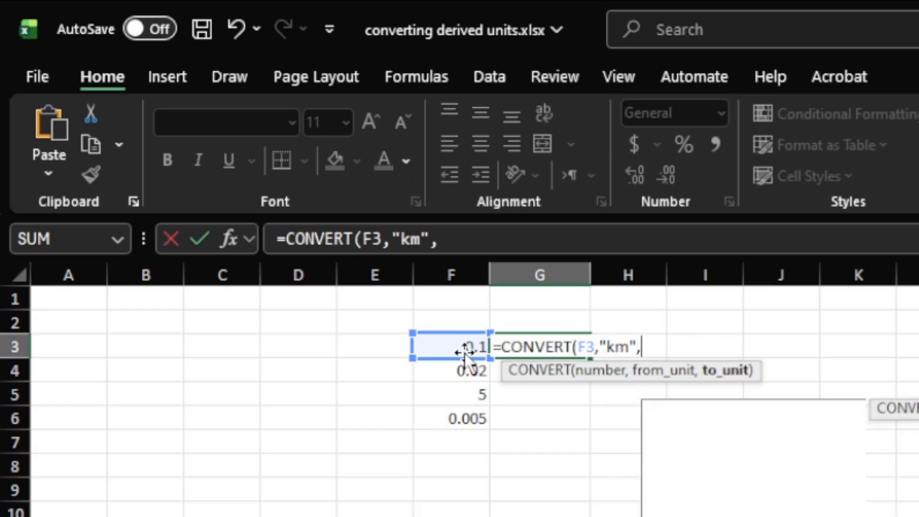
pyautogui.write('"')
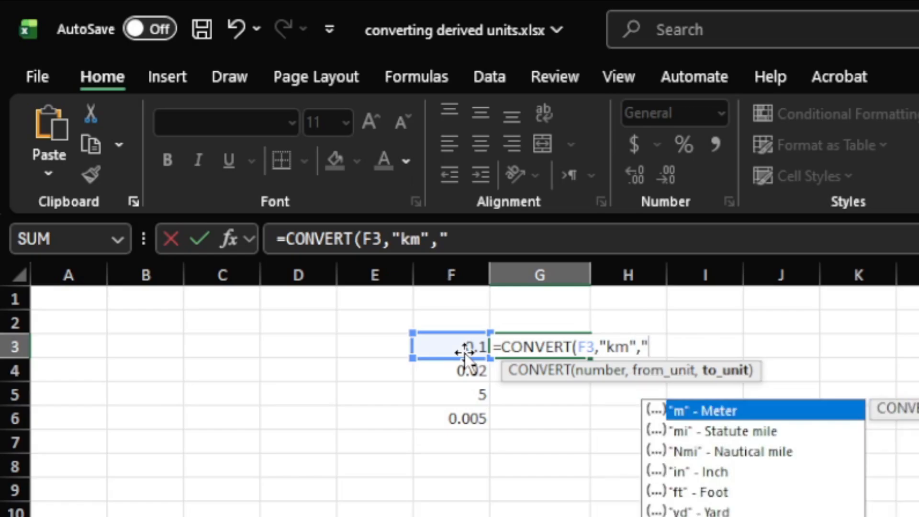
pyautogui.write('m")')
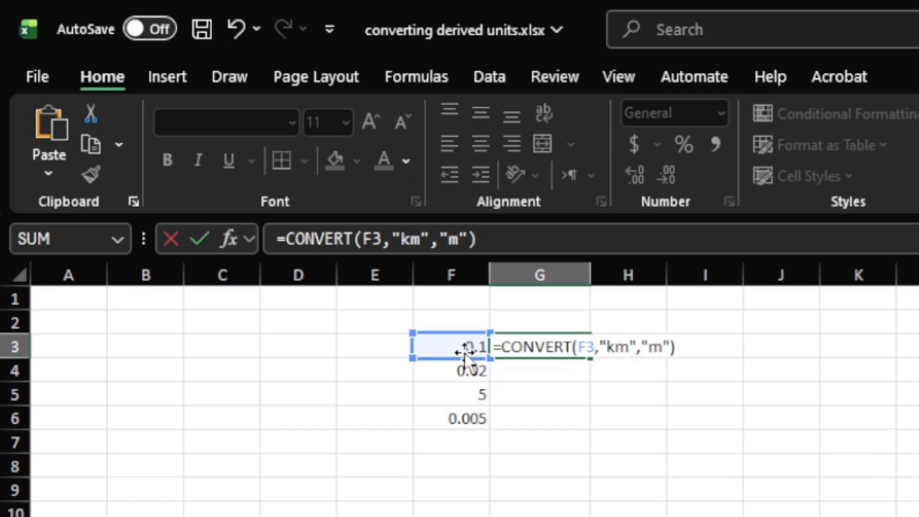
pyautogui.write('/')
pyautogui.write('Con')
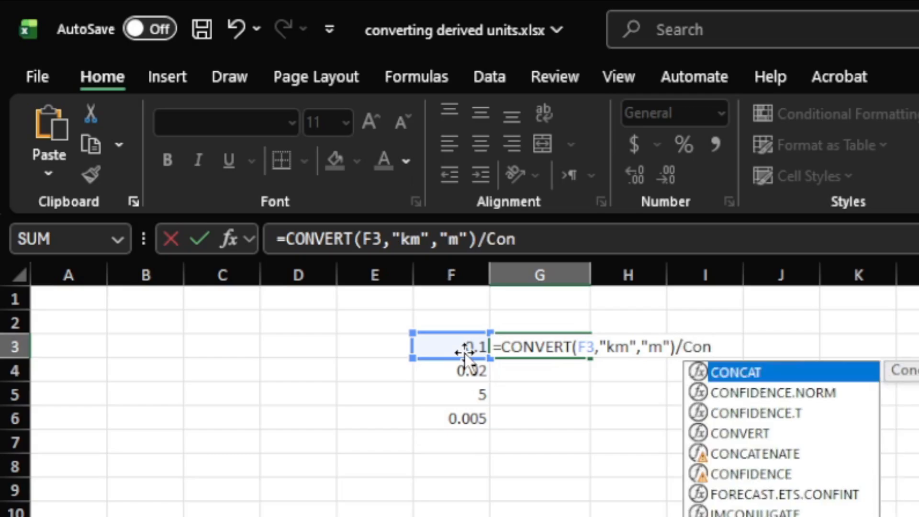
pyautogui.write('vert')
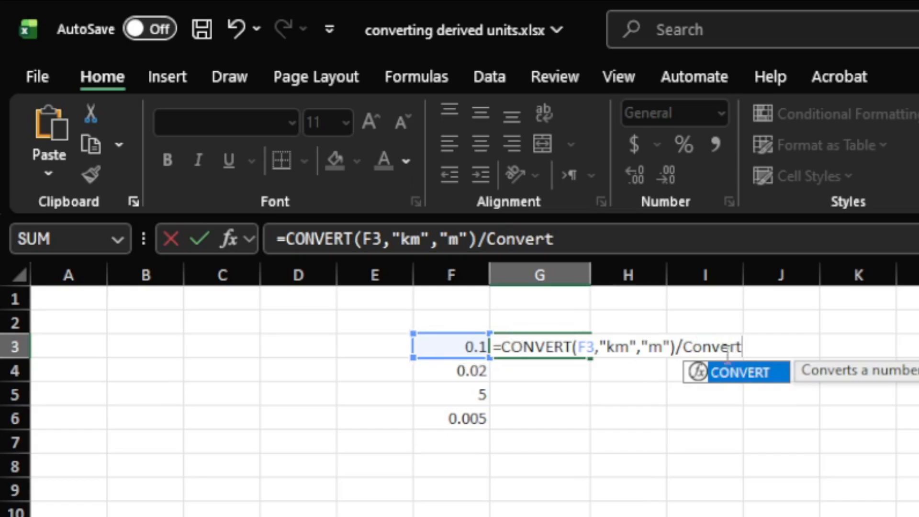
# Divide the G3 expression by a second CONVERT function with 1 as the number and "sec" as the source unit
pyautogui.doubleClick(749, 374)
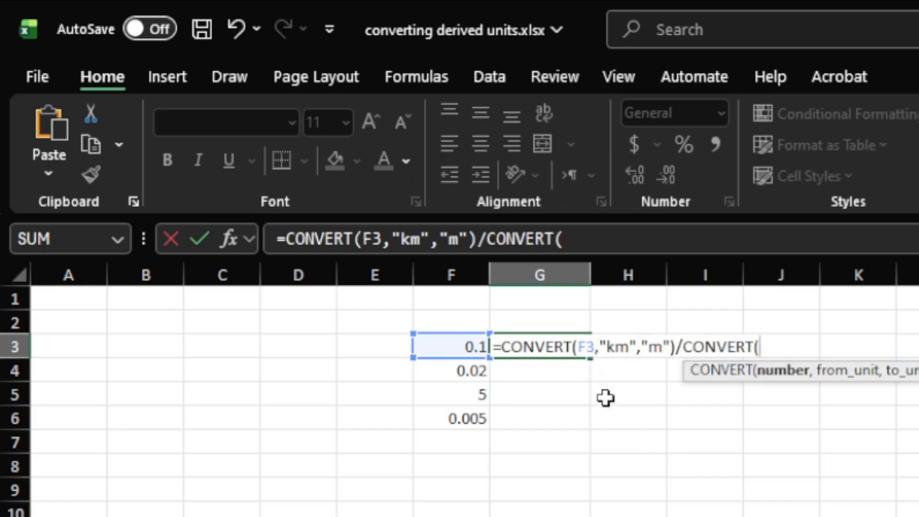
pyautogui.write('1')
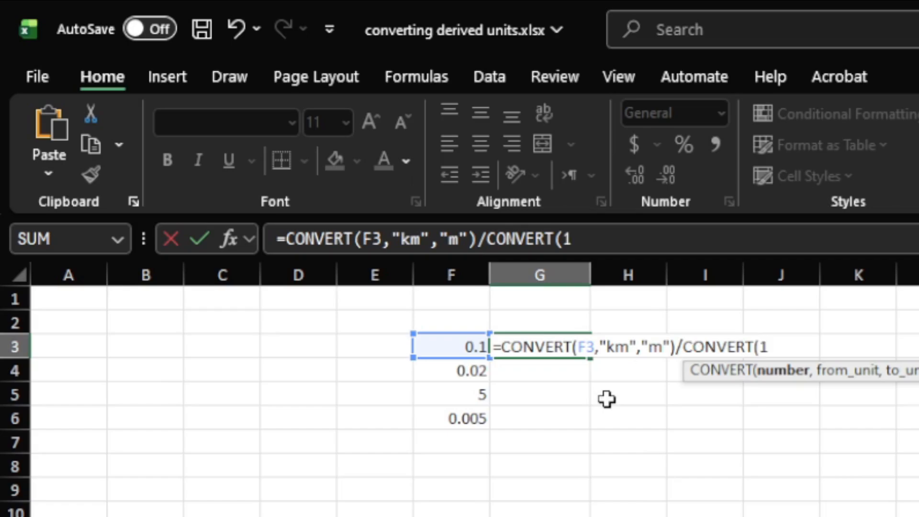
pyautogui.write(',')
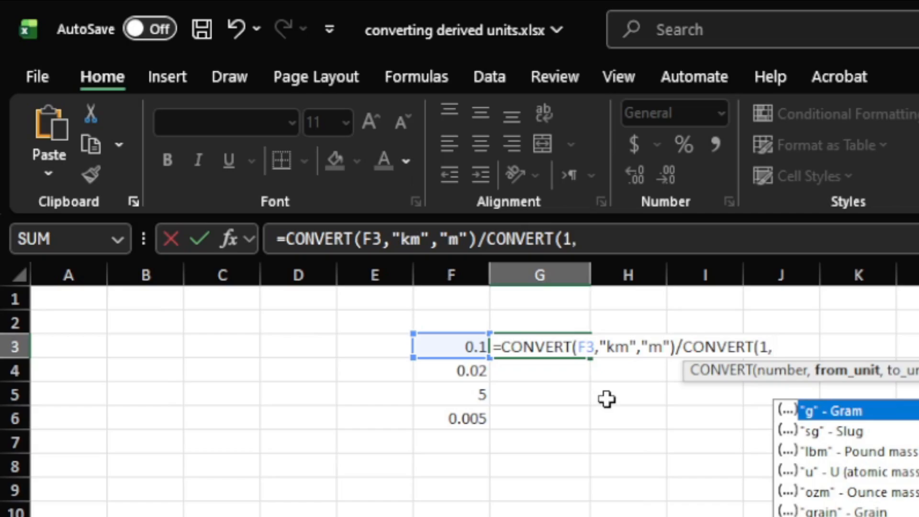
pyautogui.write('"se')
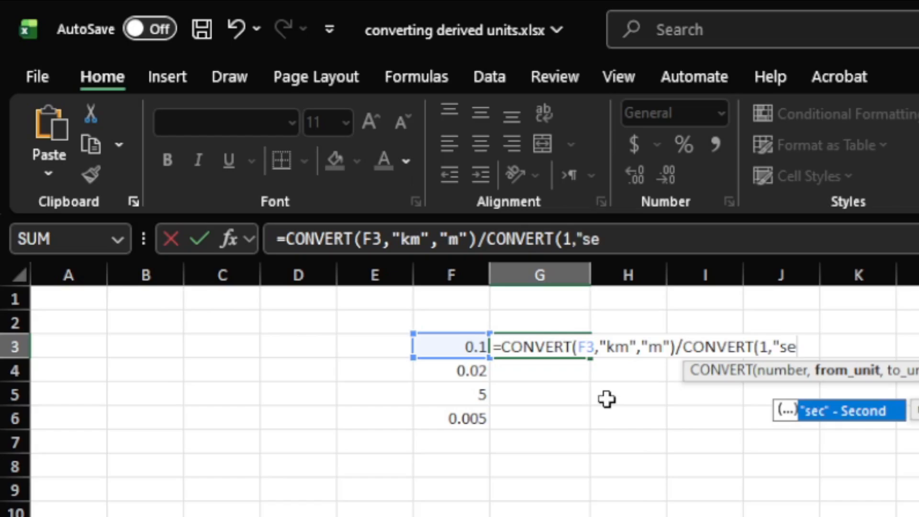
pyautogui.write('c')
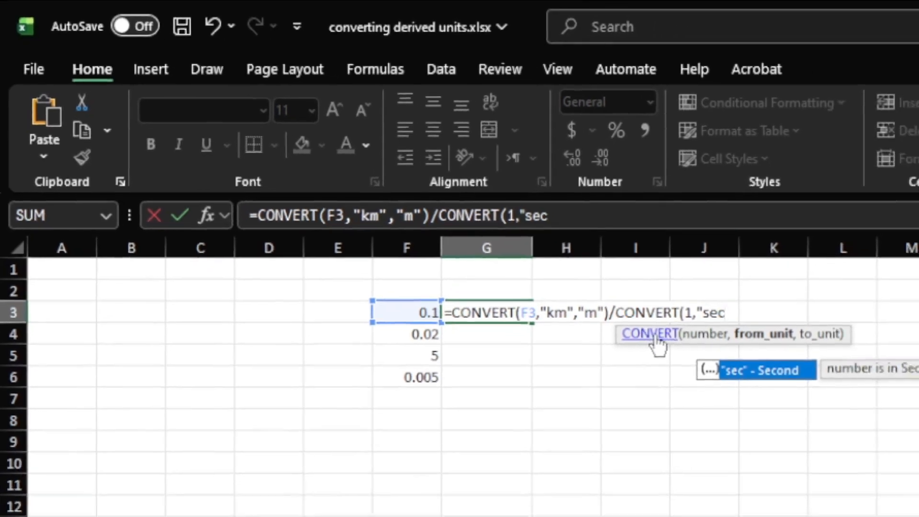
# Open the help article for the CONVERT function and examine the measurement system unit codes for mass, distance and time
pyautogui.click(725, 373)
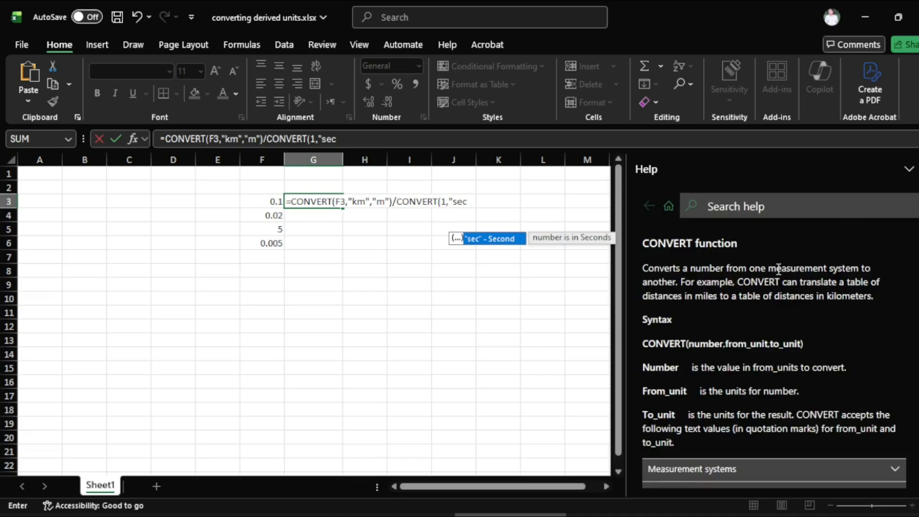
pyautogui.scroll(-3, 776, 266)
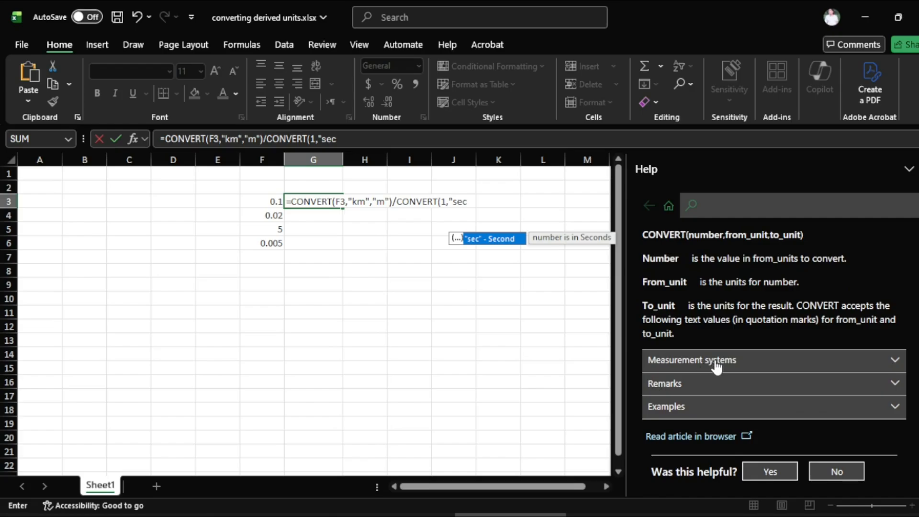
pyautogui.click(897, 364)
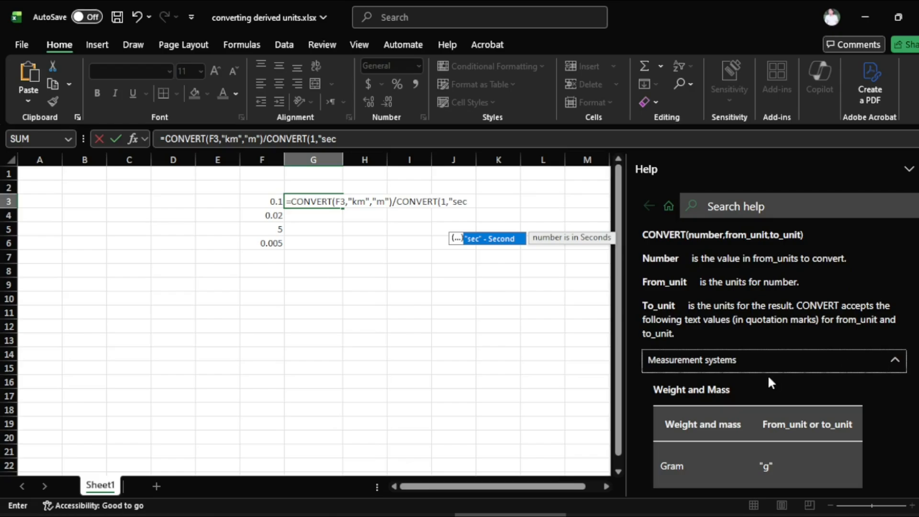
pyautogui.scroll(-3, 768, 374)
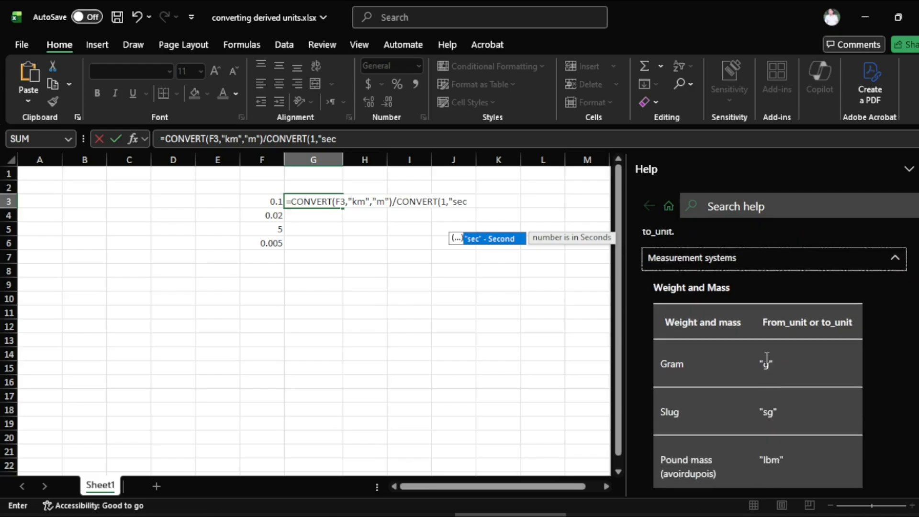
pyautogui.scroll(-10, 768, 366)
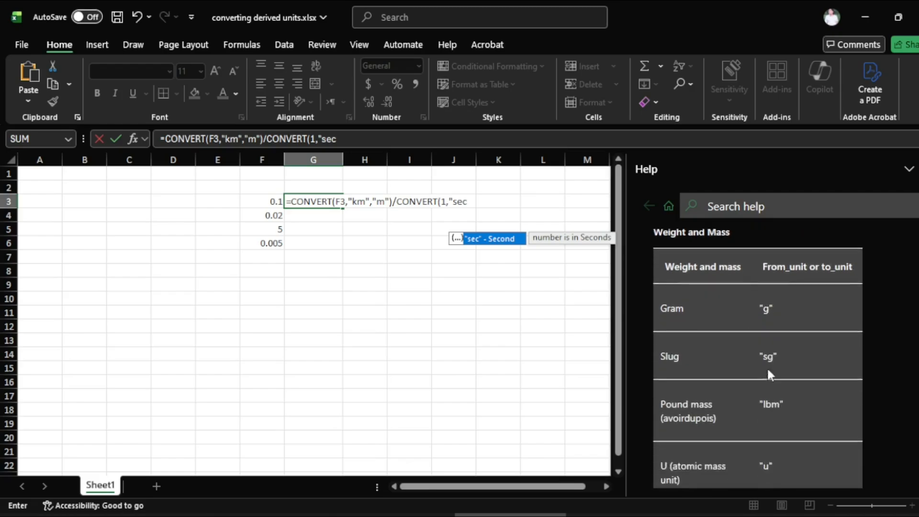
pyautogui.scroll(-8, 768, 374)
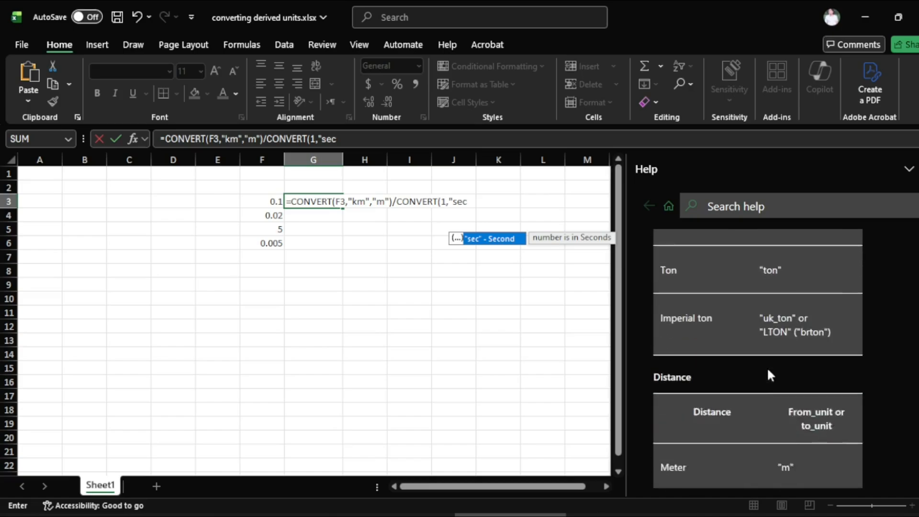
pyautogui.scroll(-15, 768, 392)
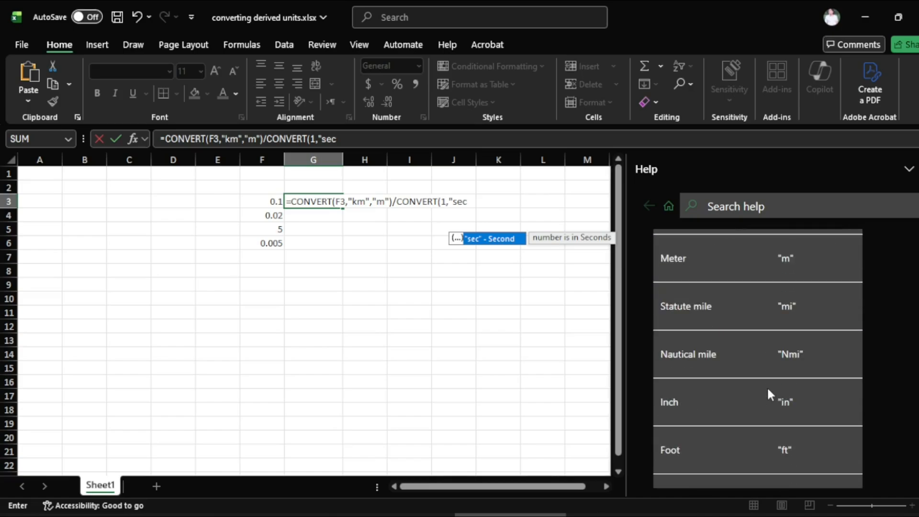
pyautogui.scroll(-5, 767, 393)
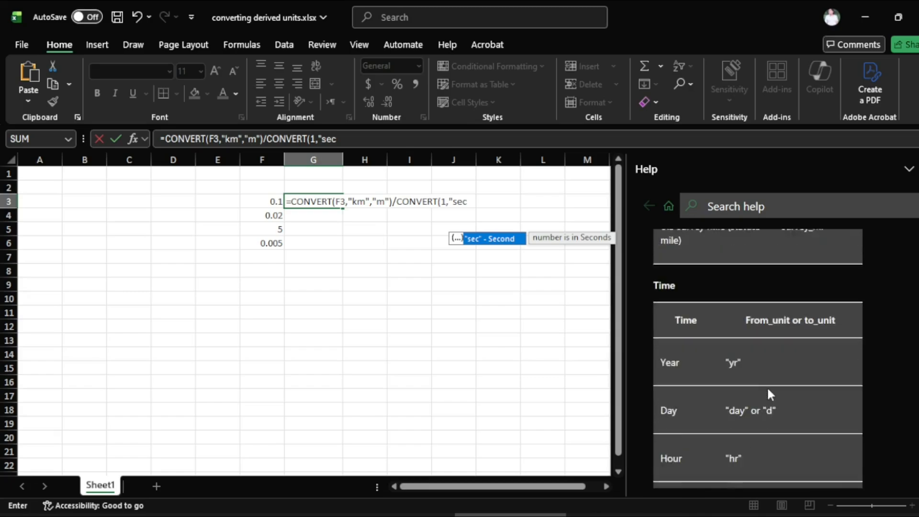
pyautogui.scroll(-1, 755, 419)
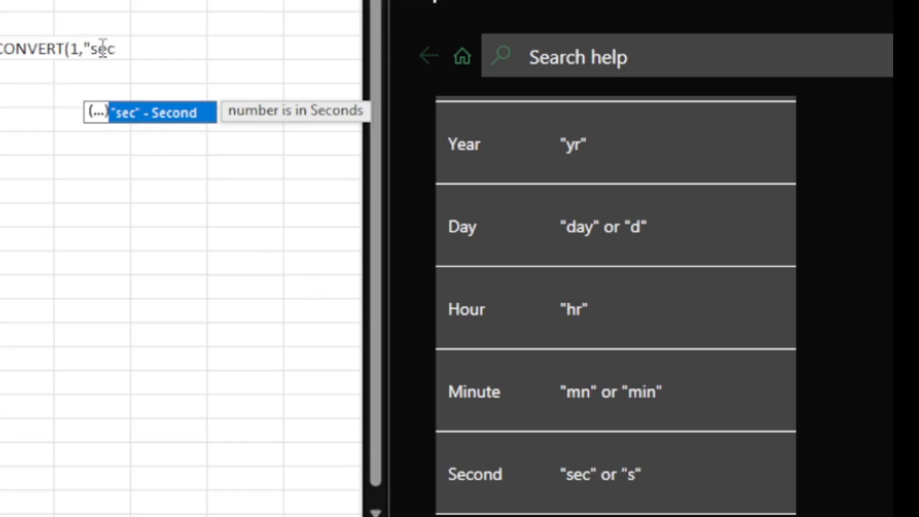
# Replace the source time unit with "s", set the target unit to "s", and complete the G3 formula
pyautogui.click(116, 52)
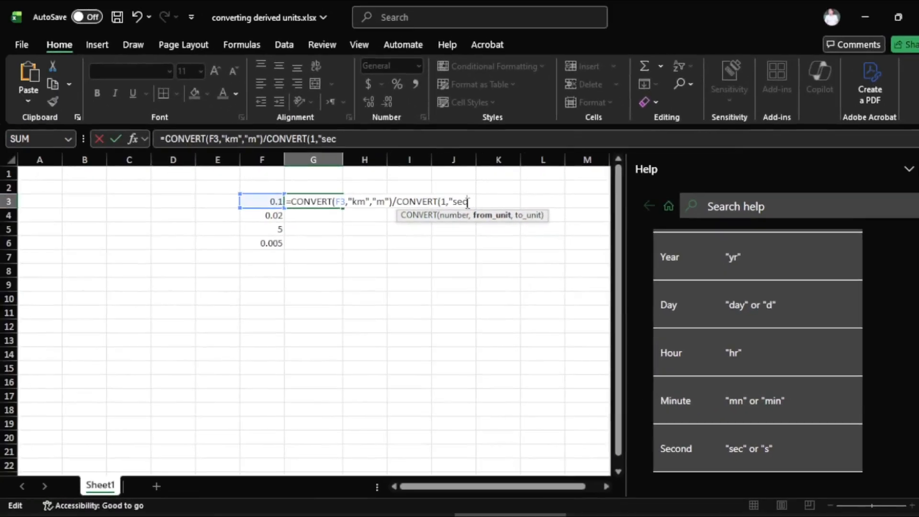
pyautogui.press('BackSpace')
pyautogui.press('BackSpace')
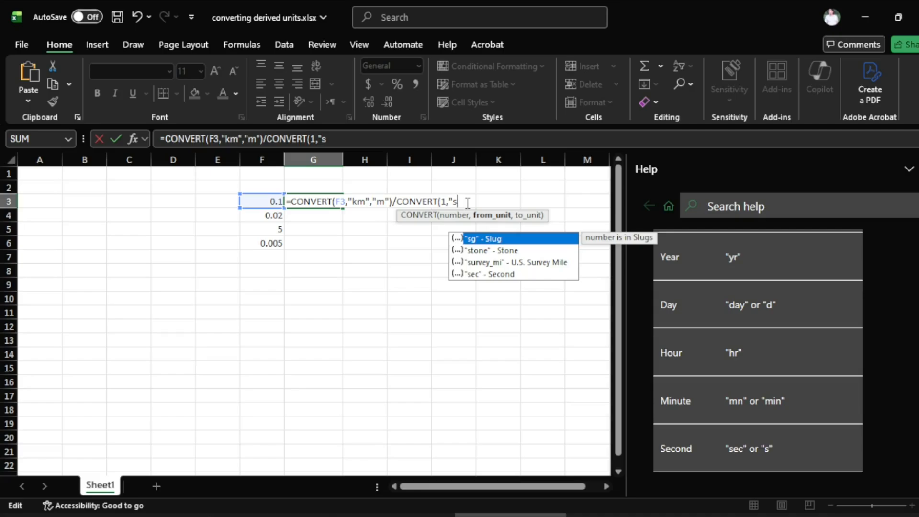
pyautogui.write('",')
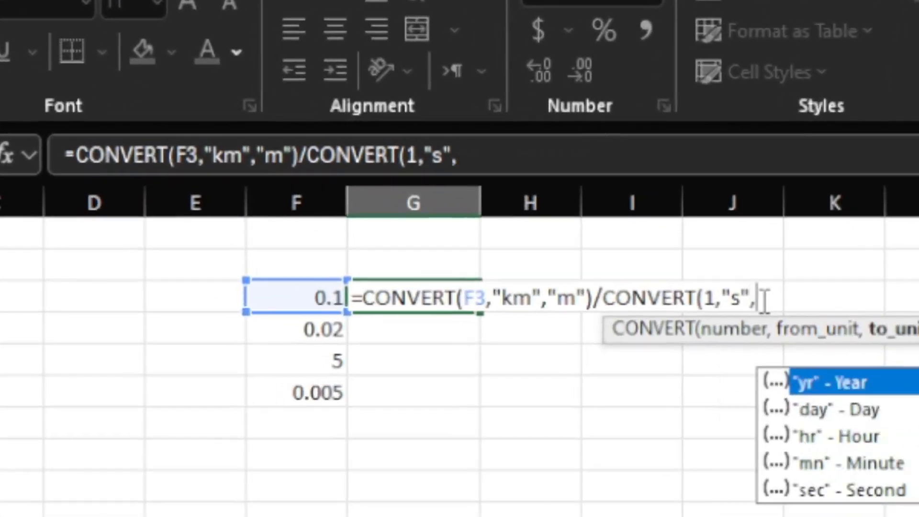
pyautogui.write('"s')
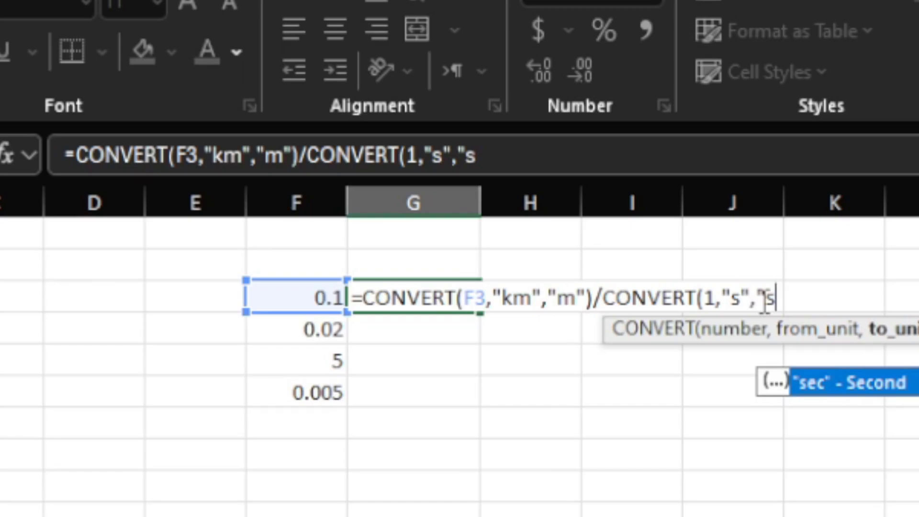
pyautogui.write('")')
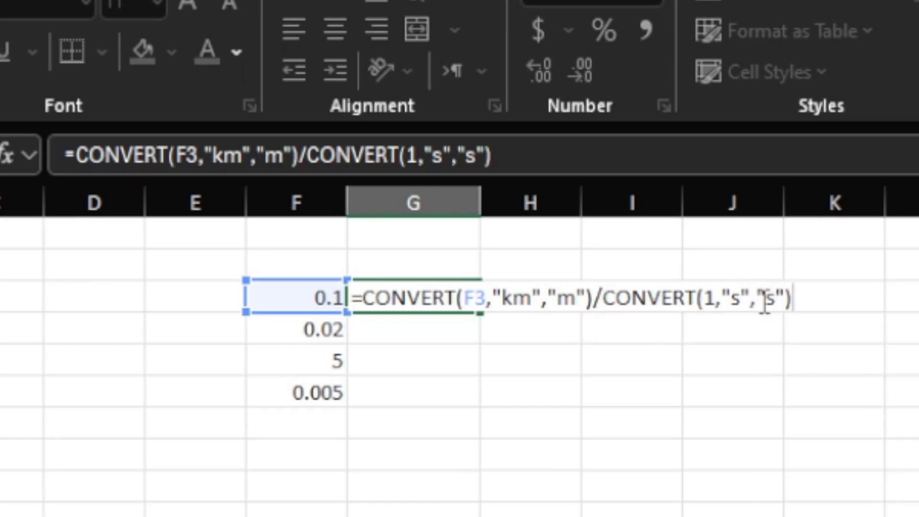
pyautogui.press('Return')
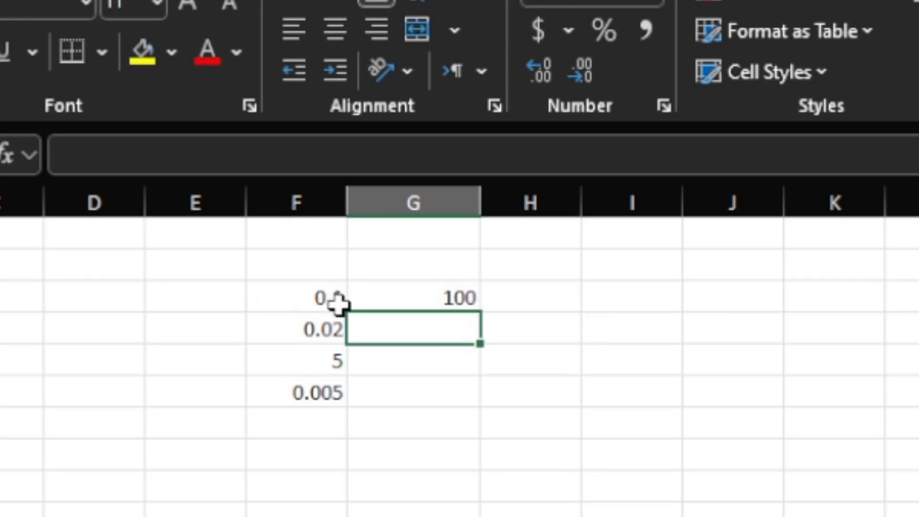
# Change the target distance unit in the G3 formula to miles, "mi", in the first CONVERT function
pyautogui.click(466, 298)
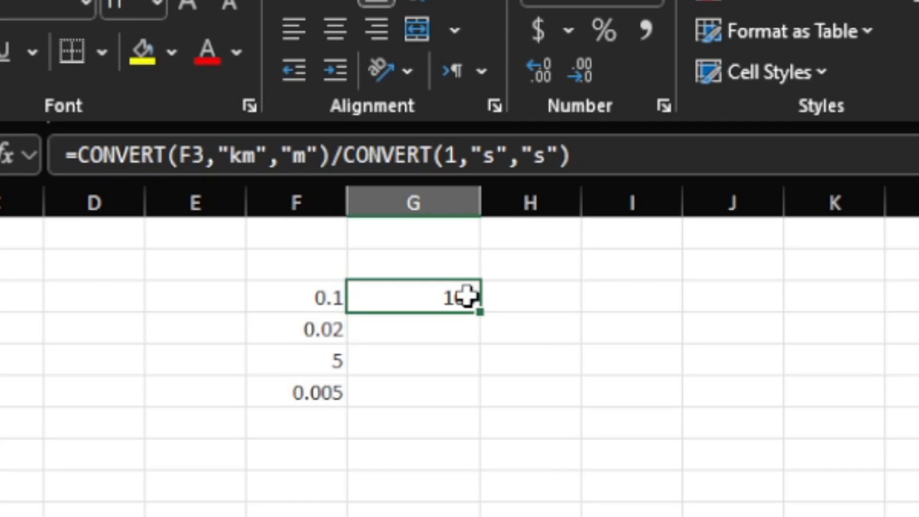
pyautogui.doubleClick(465, 297)
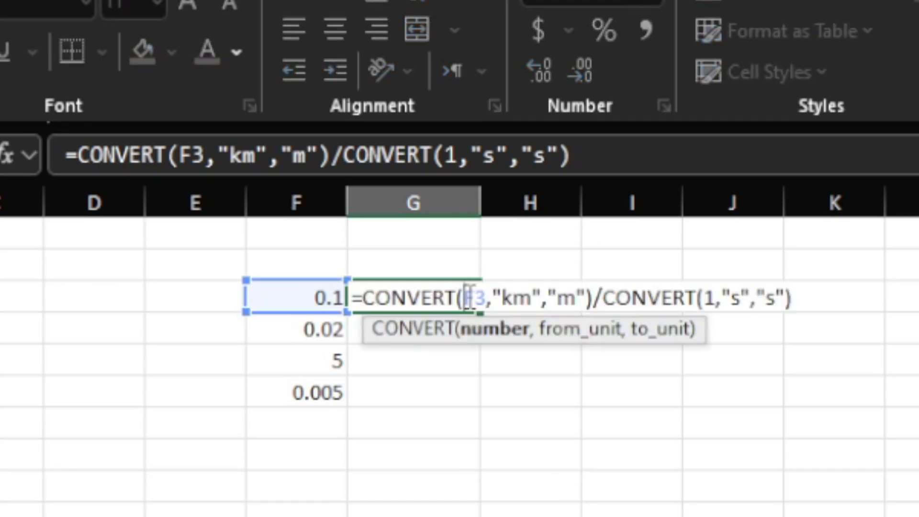
pyautogui.click(577, 293)
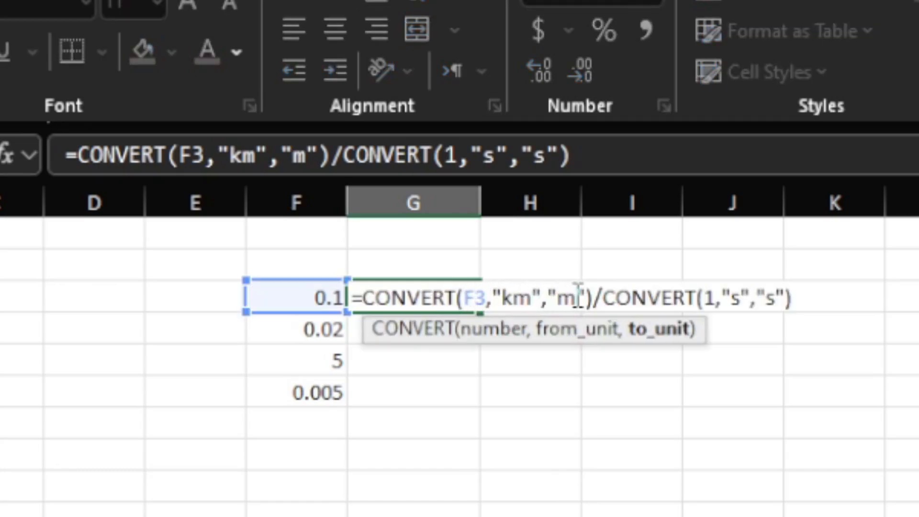
pyautogui.write('i')
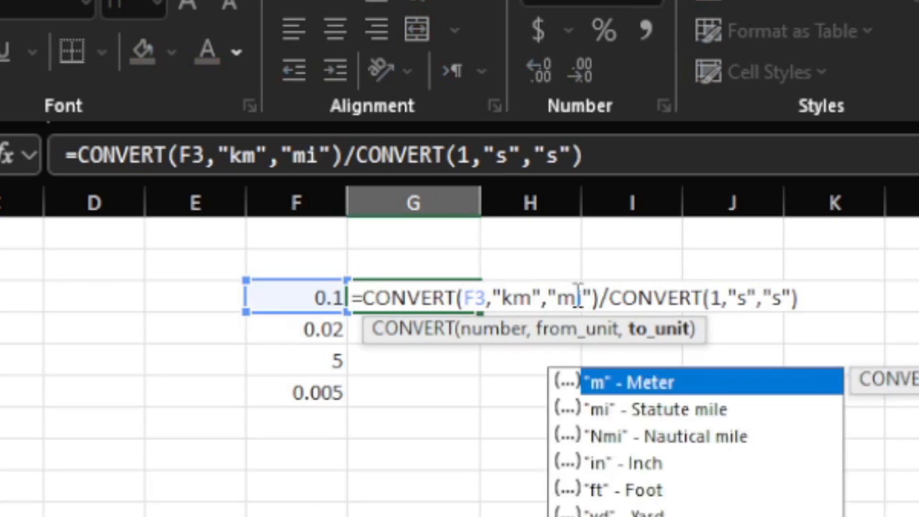
pyautogui.press('Return')
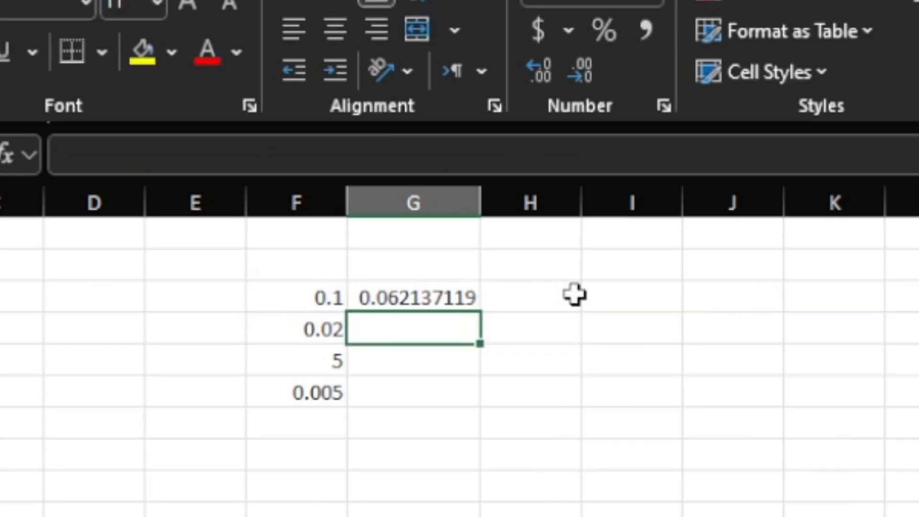
# Edit the G3 formula to use "m" as the target distance unit and "hr" as the source time unit
pyautogui.click(416, 300)
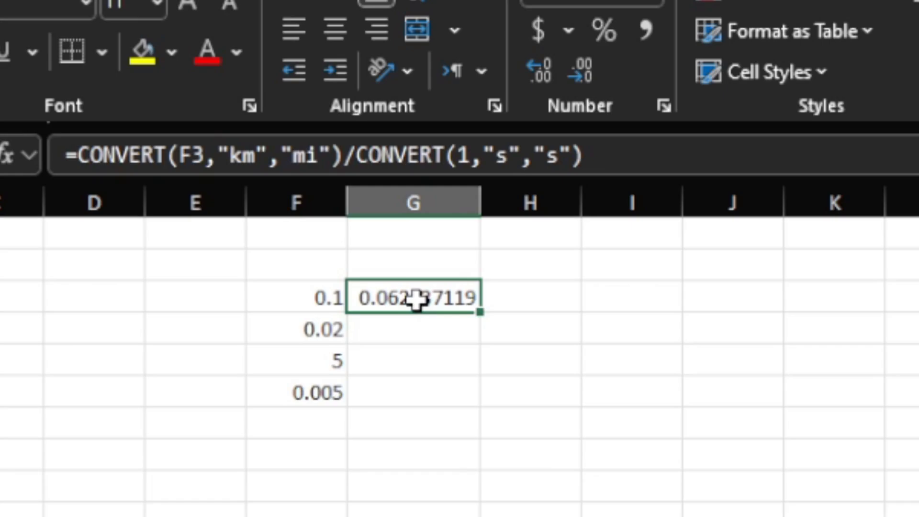
pyautogui.doubleClick(433, 299)
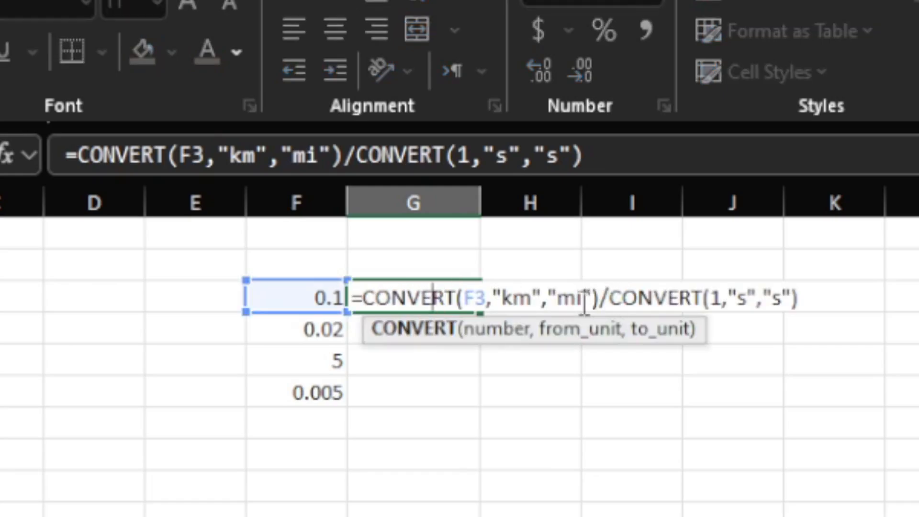
pyautogui.click(582, 298)
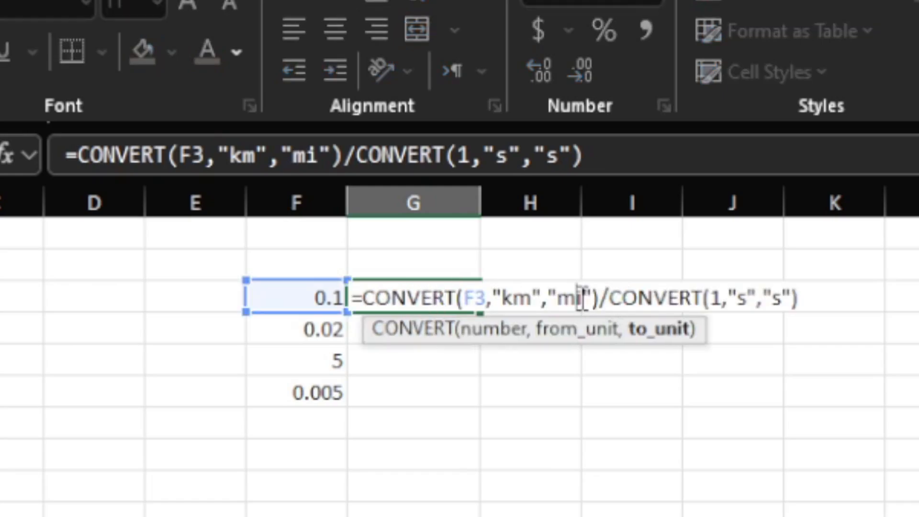
pyautogui.press('BackSpace')
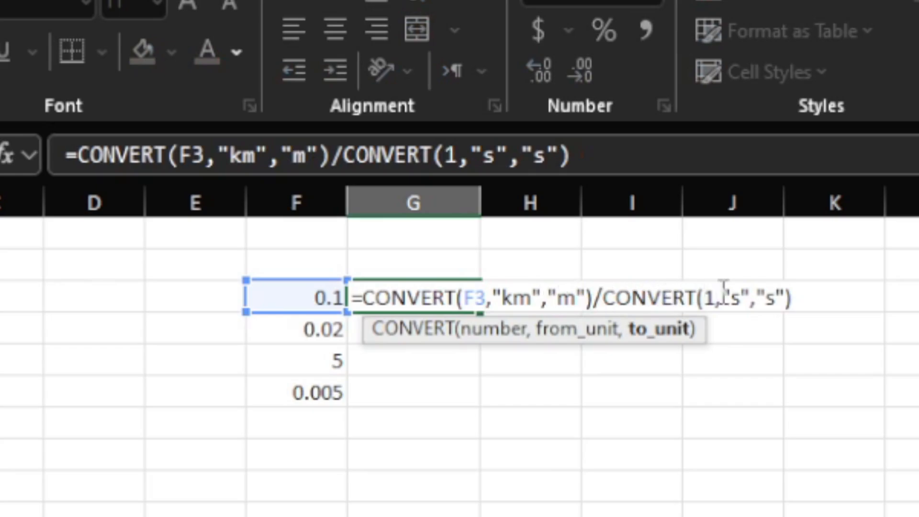
pyautogui.click(741, 297)
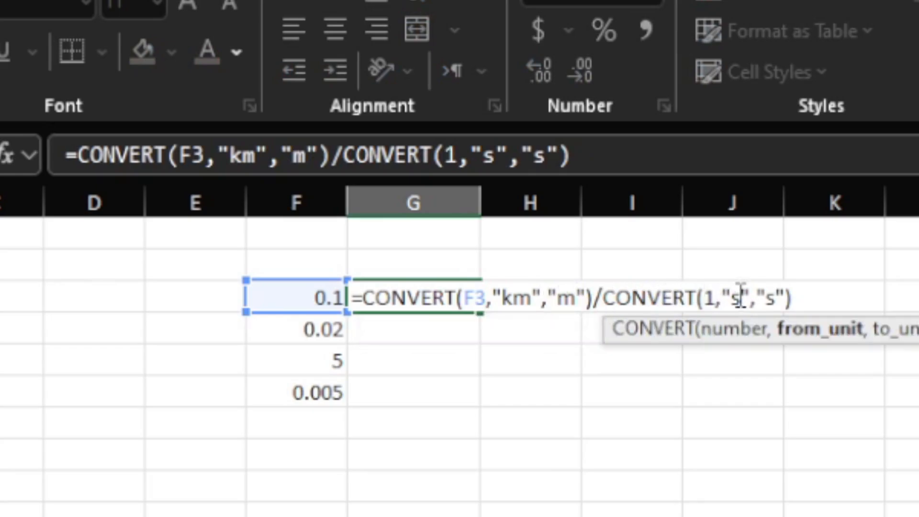
pyautogui.press('BackSpace')
pyautogui.write('hr')
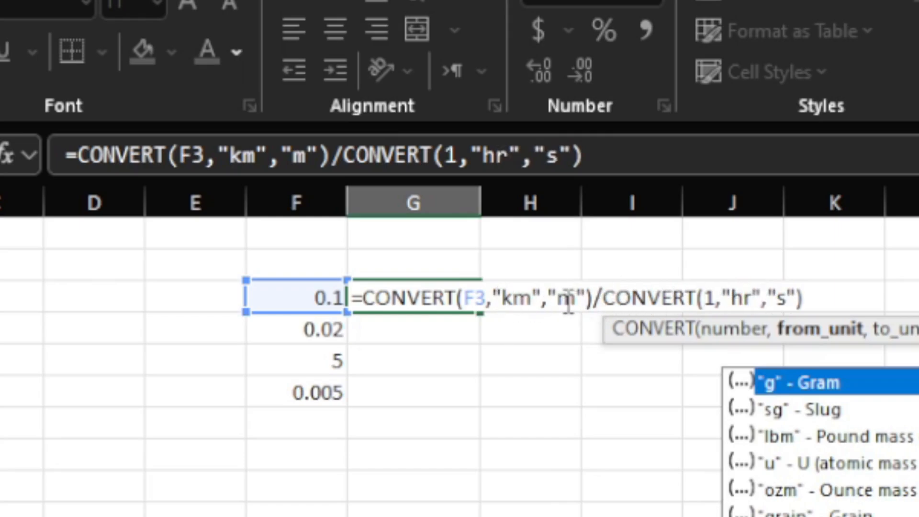
pyautogui.click(821, 304)
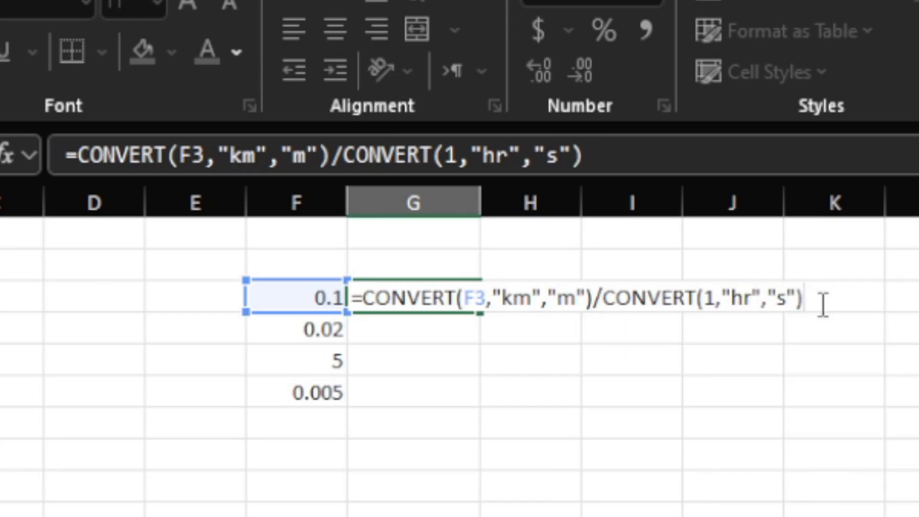
pyautogui.press('Return')
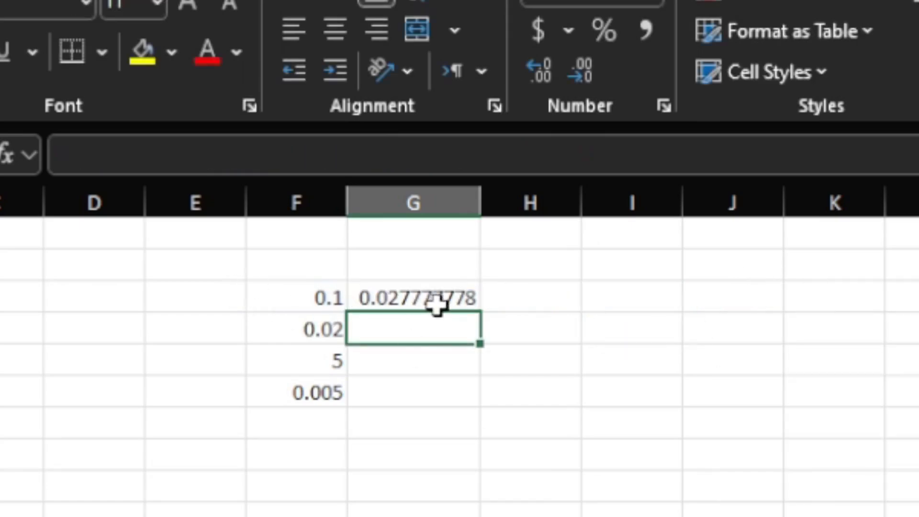
# Set the source time unit in the second CONVERT function of G3 back to seconds, "s"
pyautogui.doubleClick(469, 293)
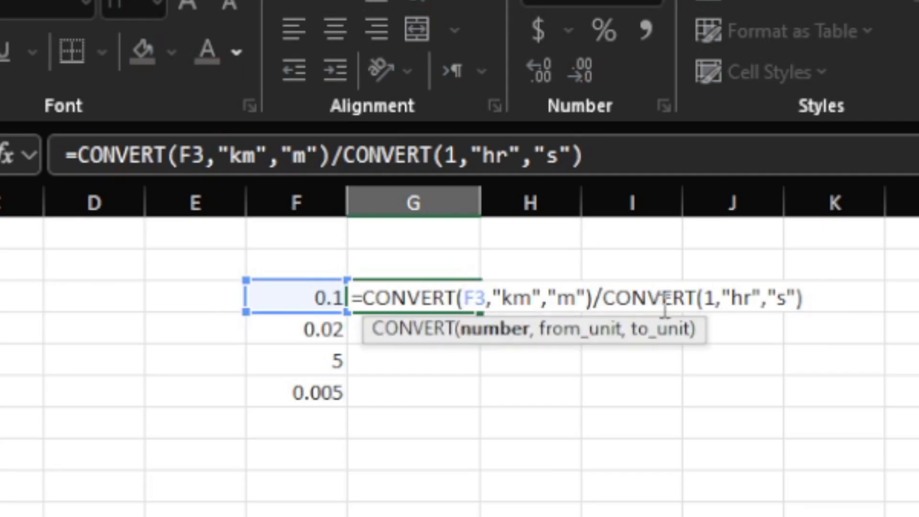
pyautogui.click(753, 299)
pyautogui.press('BackSpace')
pyautogui.press('BackSpace')
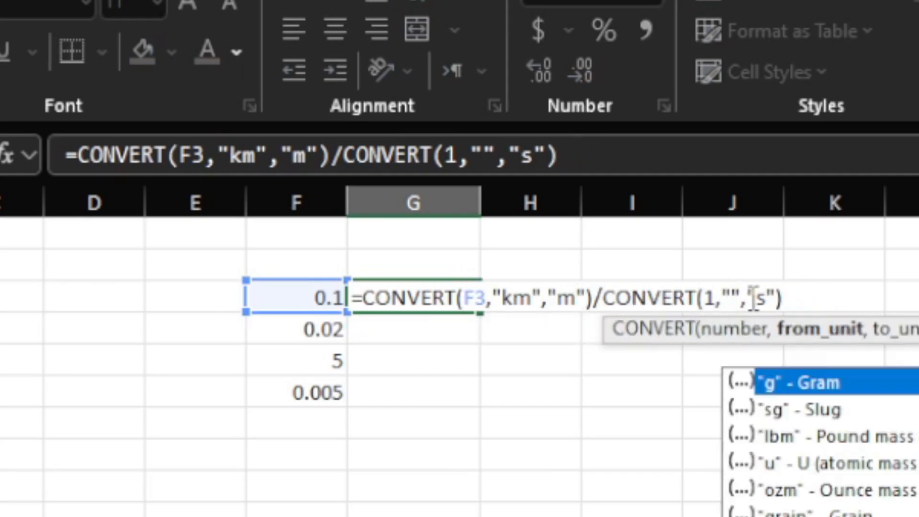
pyautogui.write('s')
pyautogui.press('Return')
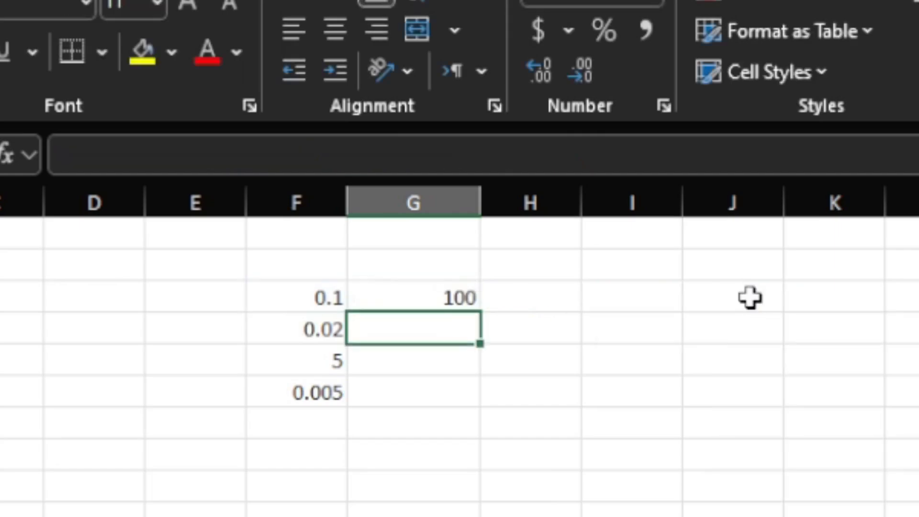
# Fill the G3 conversion formula down through G6 to convert the remaining values in column F
pyautogui.click(468, 288)
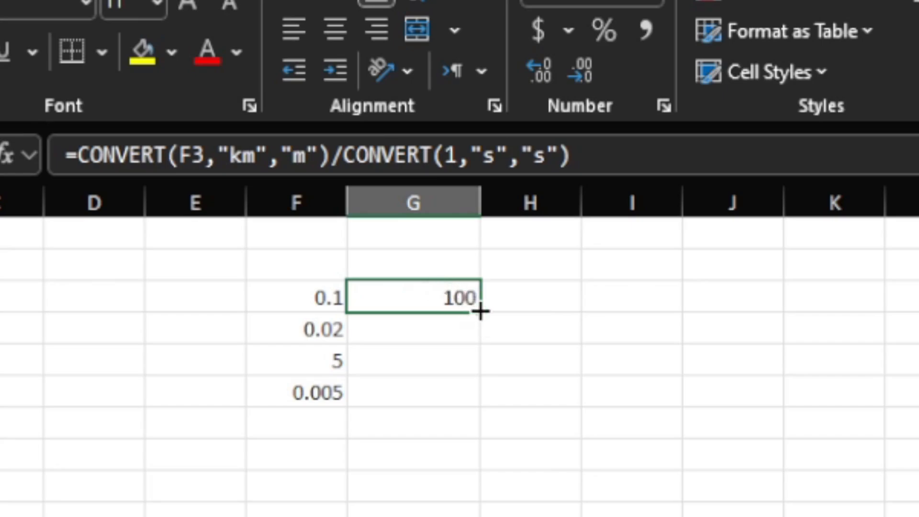
pyautogui.moveTo(480, 312); pyautogui.dragTo(486, 405)
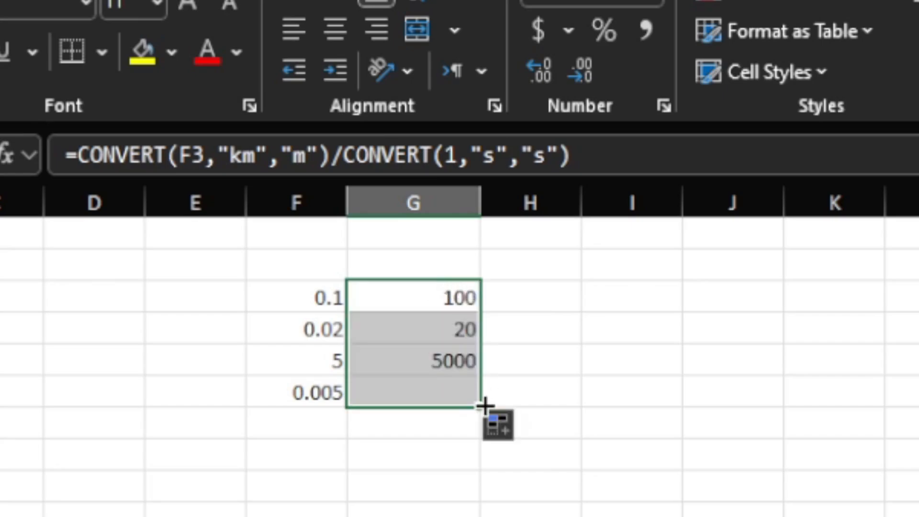
pyautogui.click(539, 267)
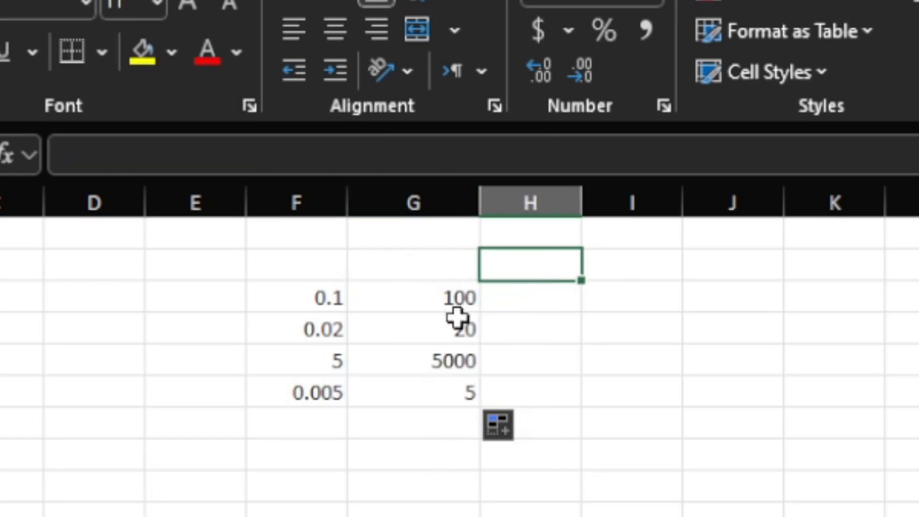